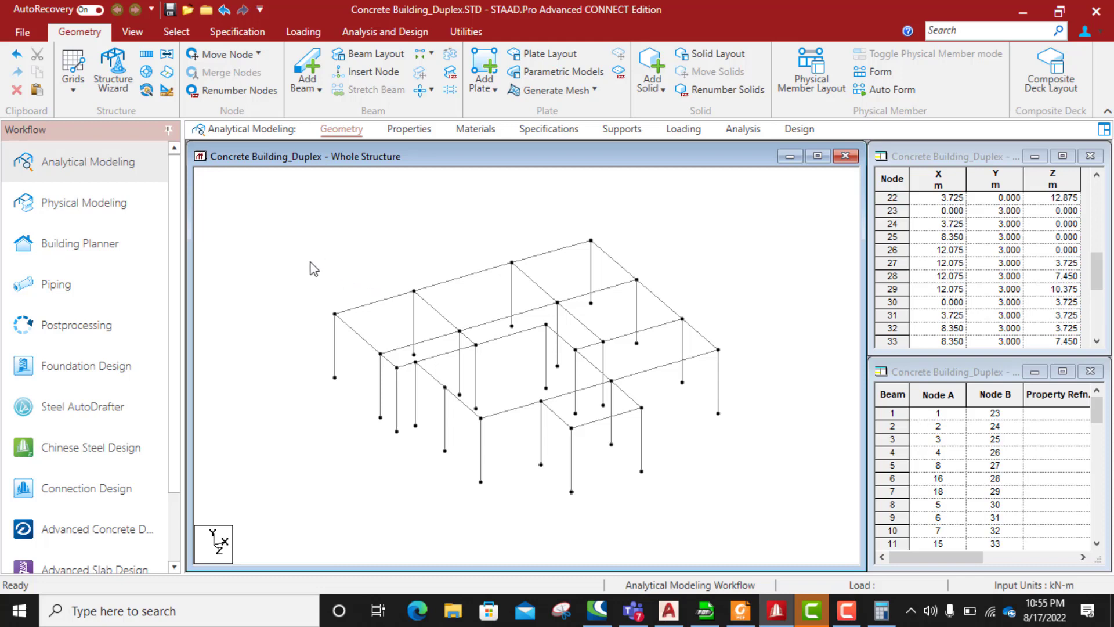
# Activate the node cursor and switch the frame to the left side view.
pyautogui.click(137, 34)
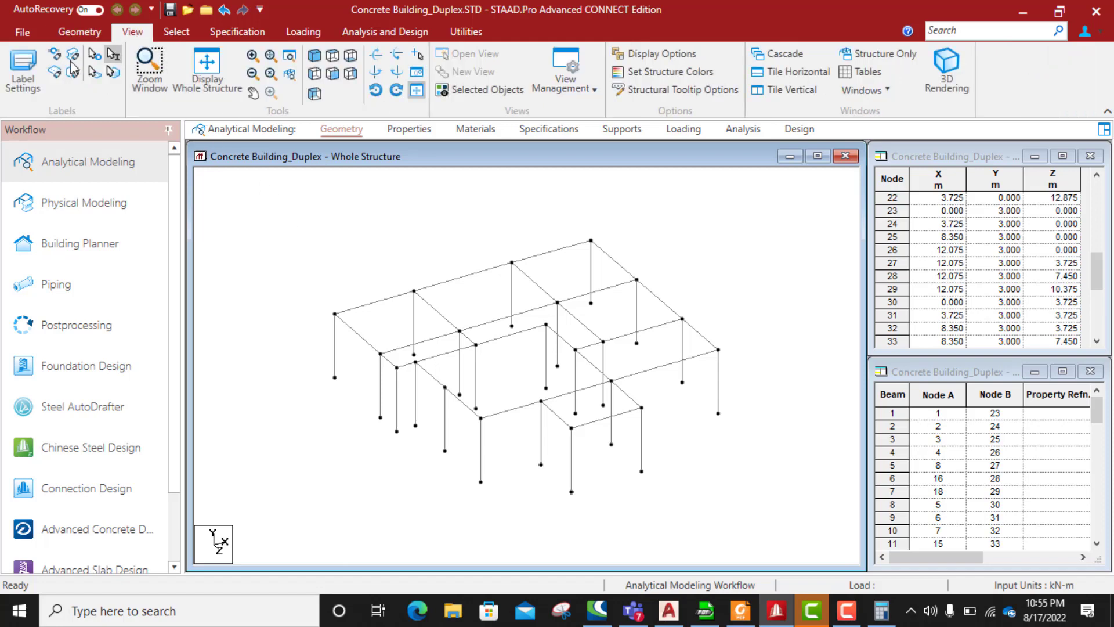
pyautogui.click(177, 31)
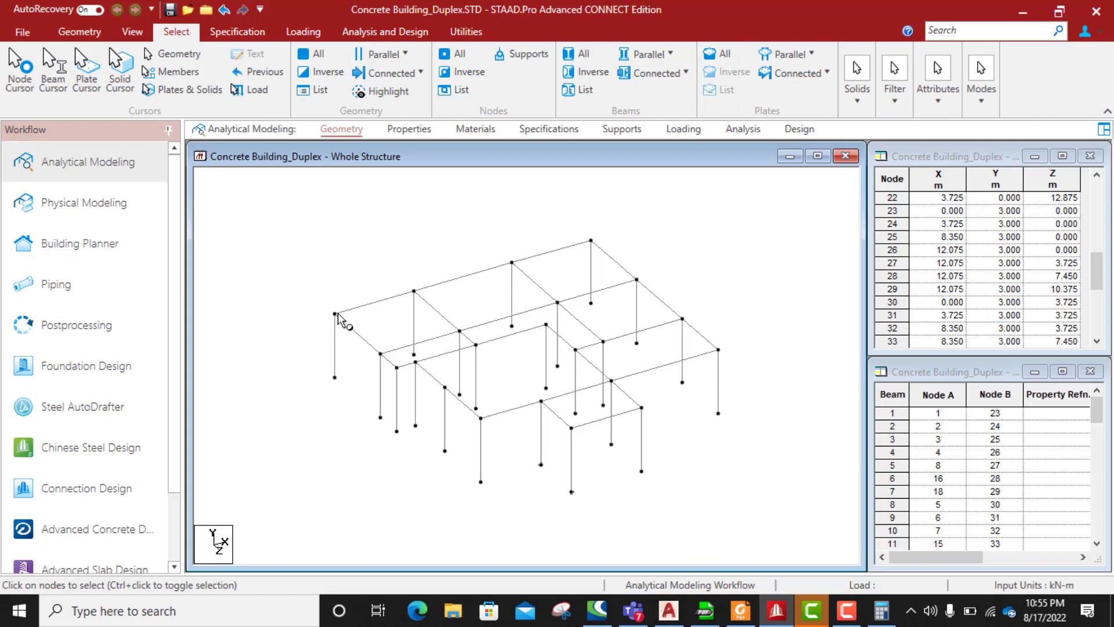
pyautogui.click(333, 314)
pyautogui.click(413, 290)
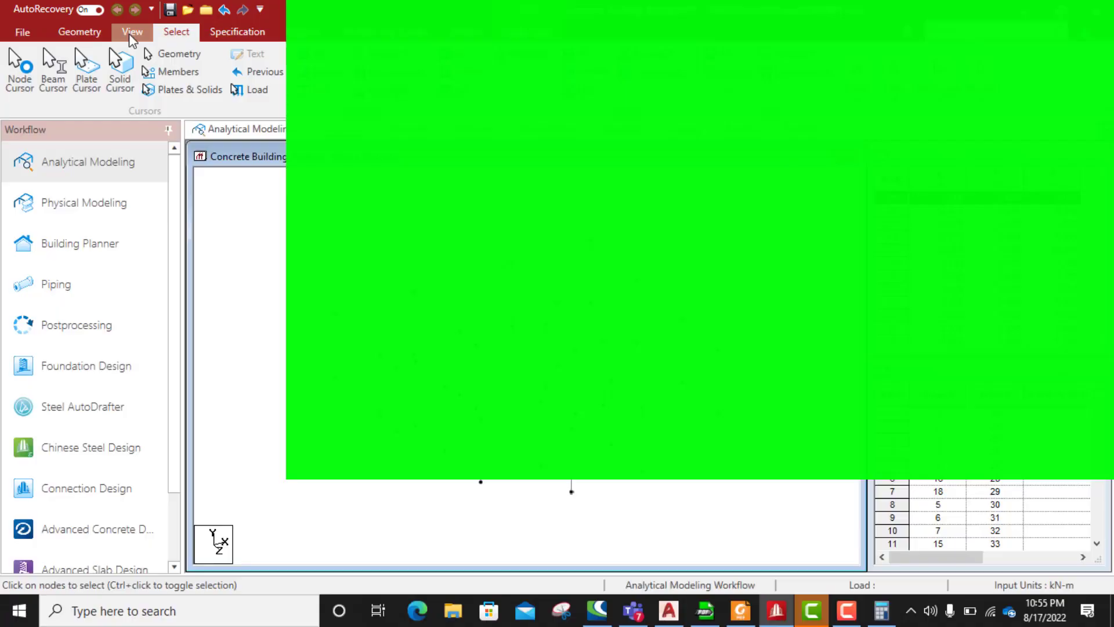
pyautogui.click(130, 33)
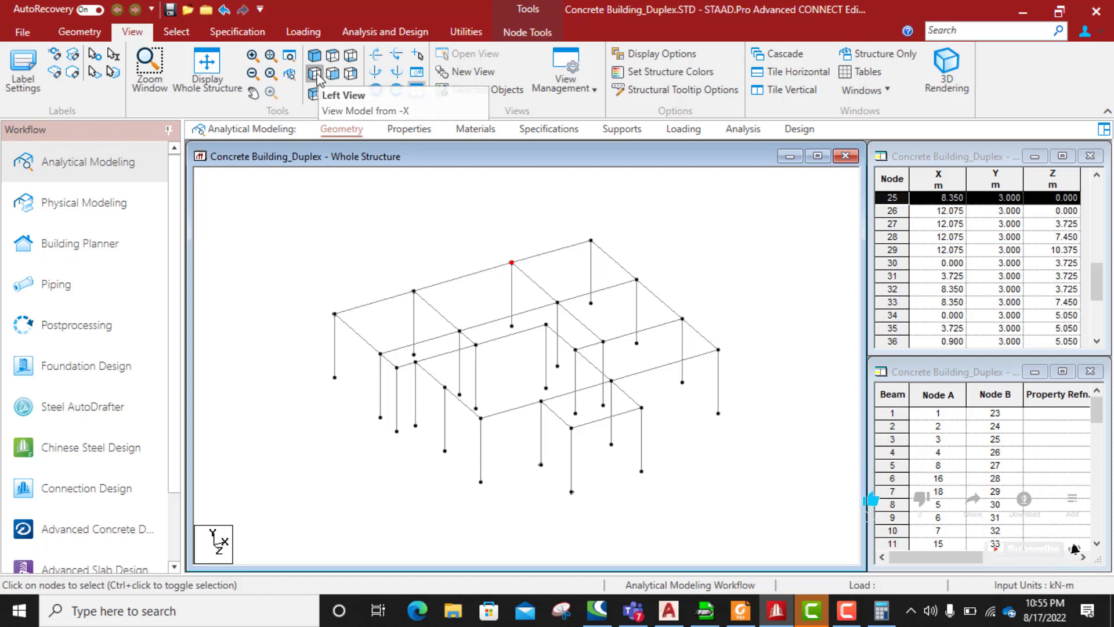
pyautogui.click(316, 75)
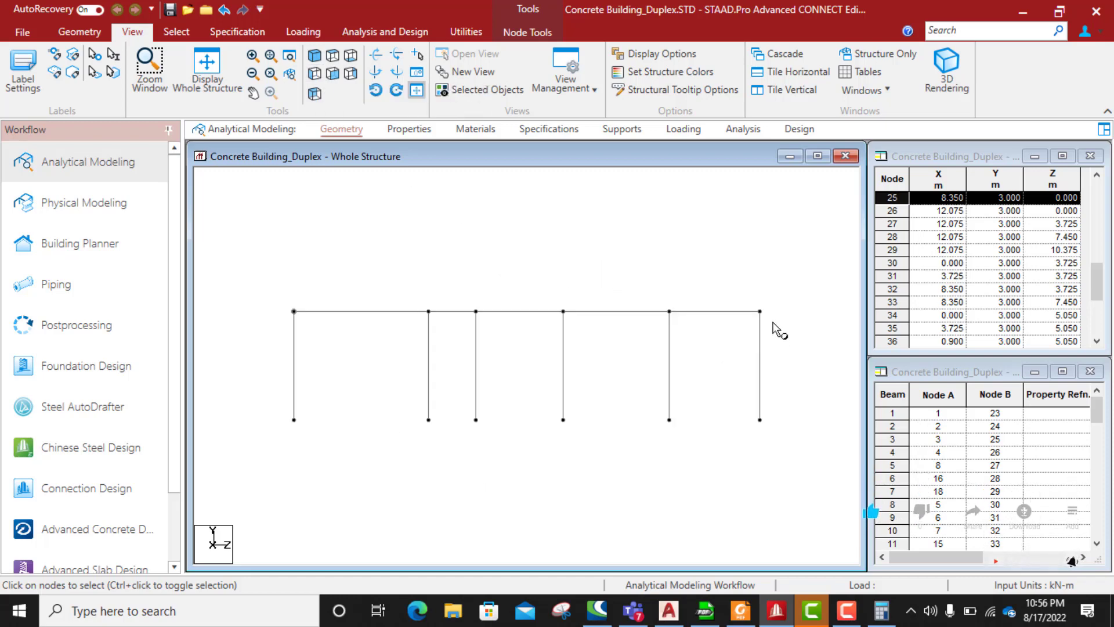
# Window-select every node on the 3 m level, then return to isometric view.
pyautogui.moveTo(771, 325); pyautogui.dragTo(729, 290)
pyautogui.moveTo(592, 282); pyautogui.dragTo(283, 274)
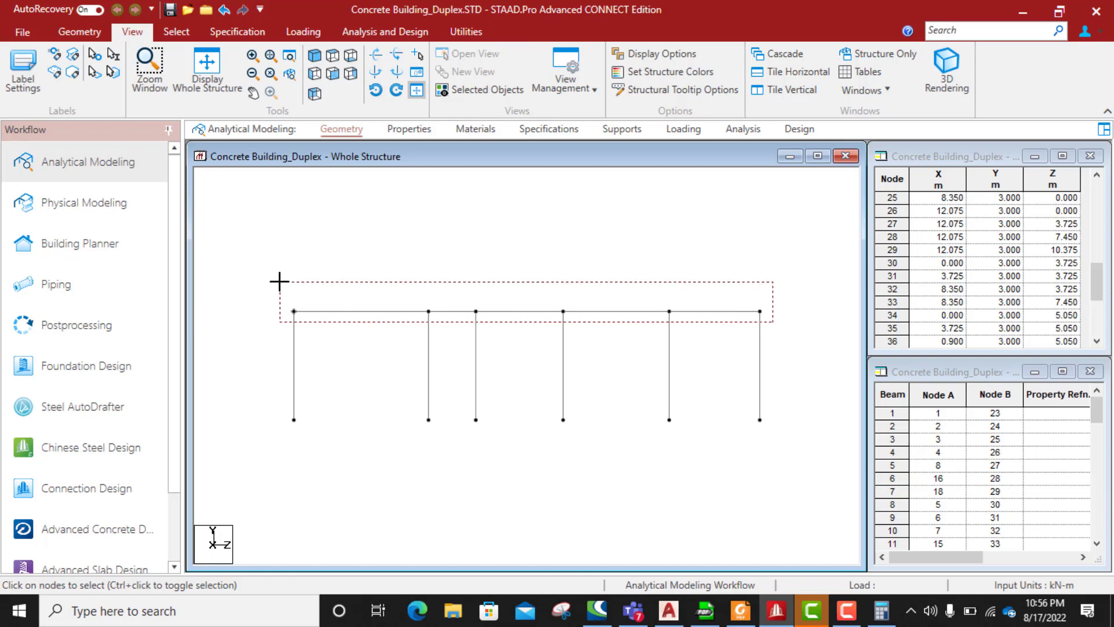
pyautogui.moveTo(282, 274); pyautogui.dragTo(280, 276)
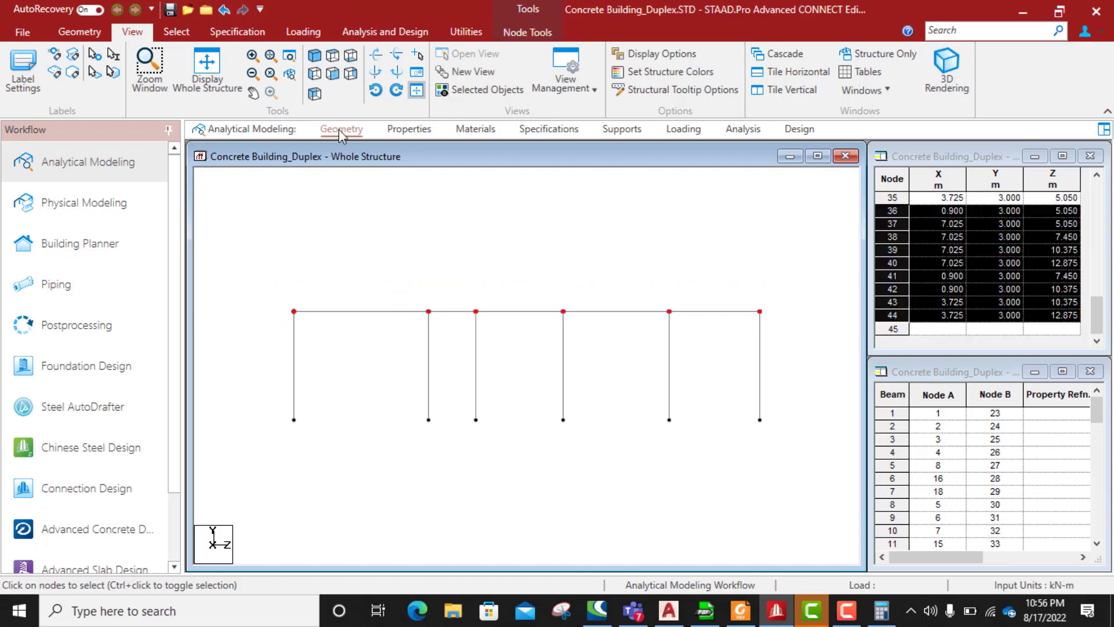
pyautogui.click(314, 58)
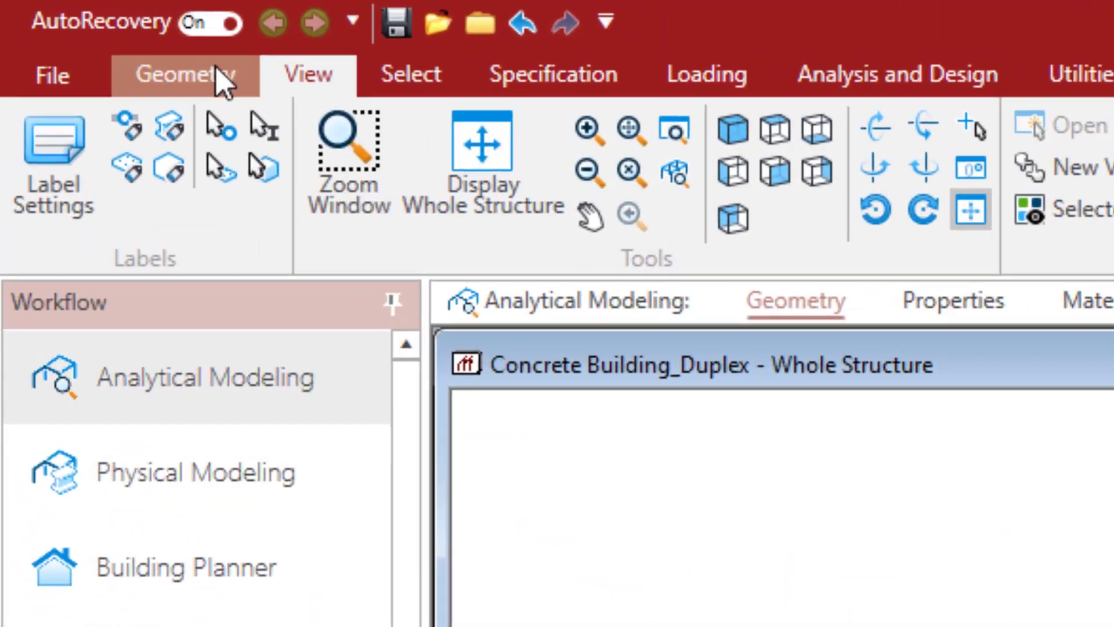
# Translationally repeat the selected nodes in global Y with 3 m spacing and Link Steps checked.
pyautogui.click(225, 85)
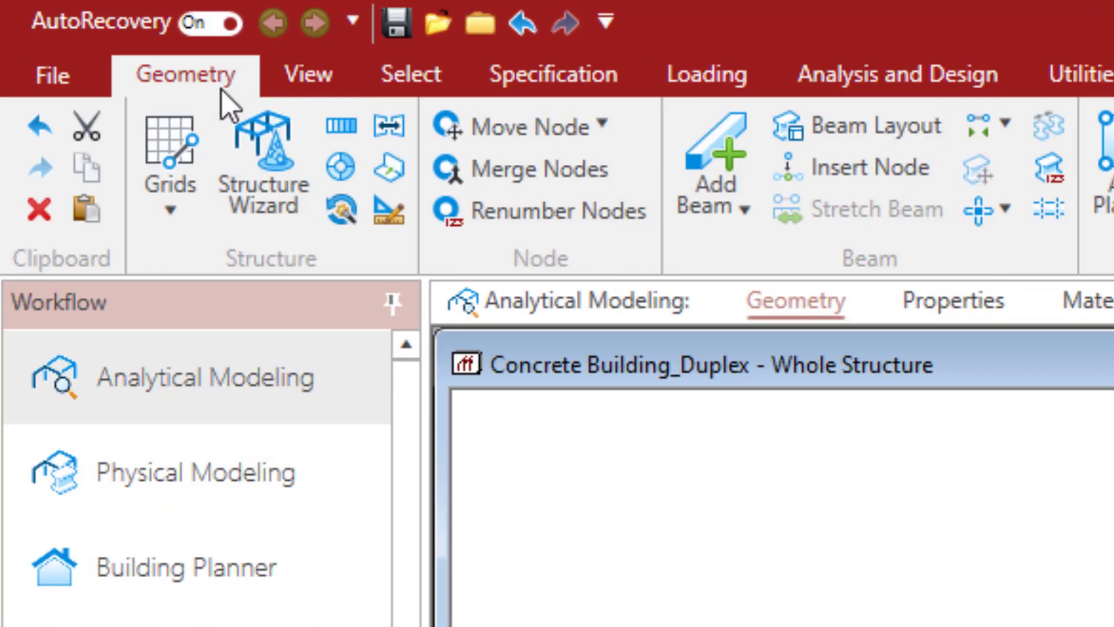
pyautogui.click(344, 131)
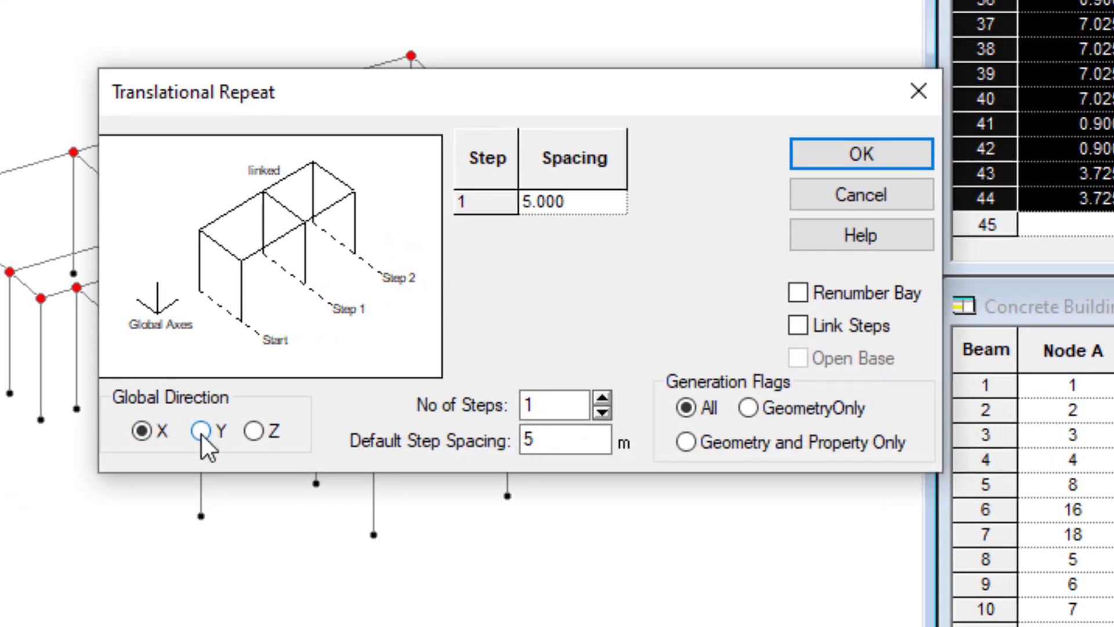
pyautogui.click(202, 432)
pyautogui.moveTo(560, 441); pyautogui.dragTo(514, 442)
pyautogui.write('3')
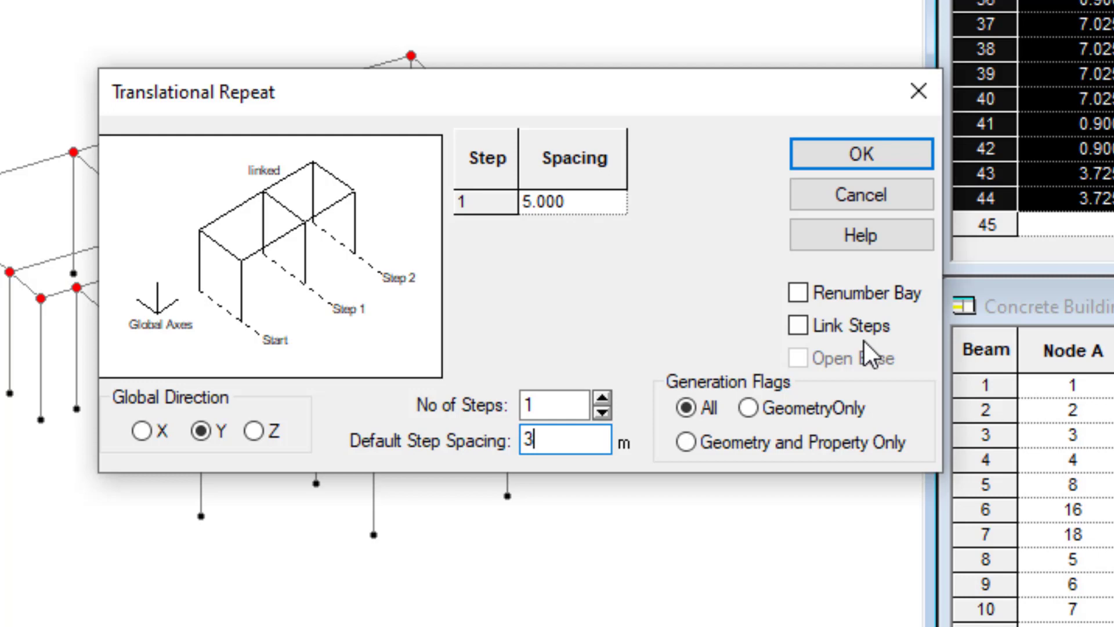
pyautogui.click(800, 328)
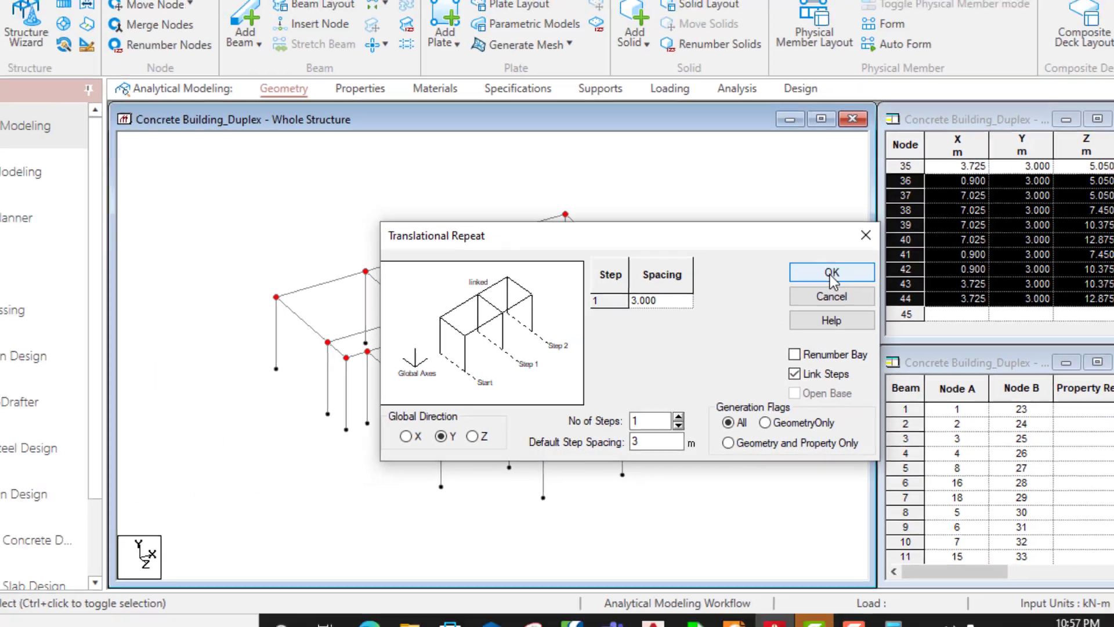
pyautogui.click(857, 155)
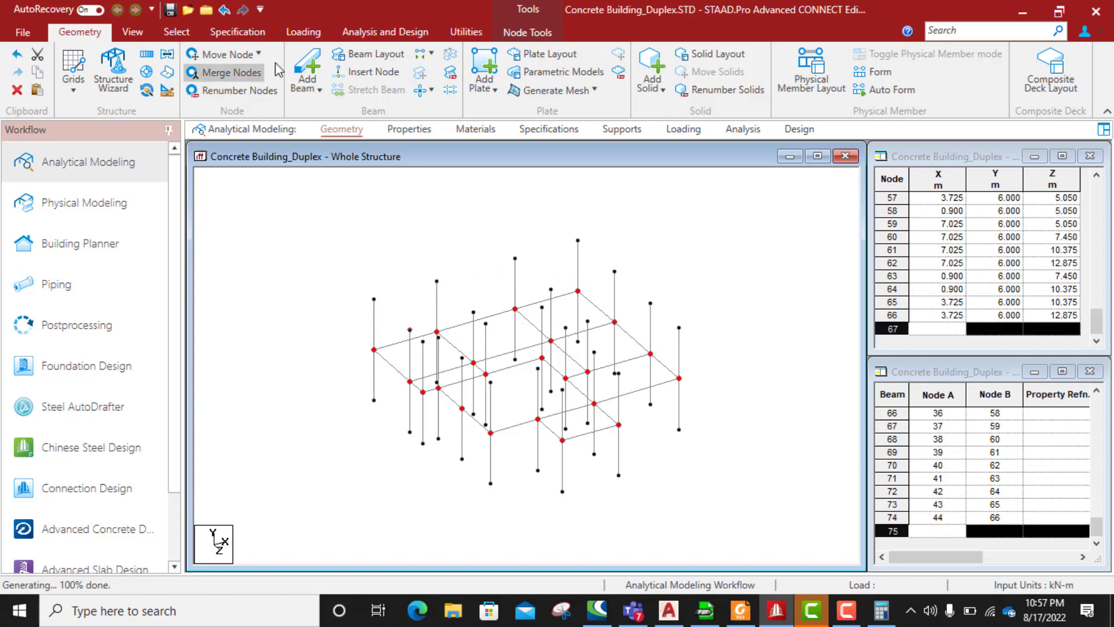
# Draw point-to-point beams between the new 6 m column tops along the outer edges.
pyautogui.click(306, 69)
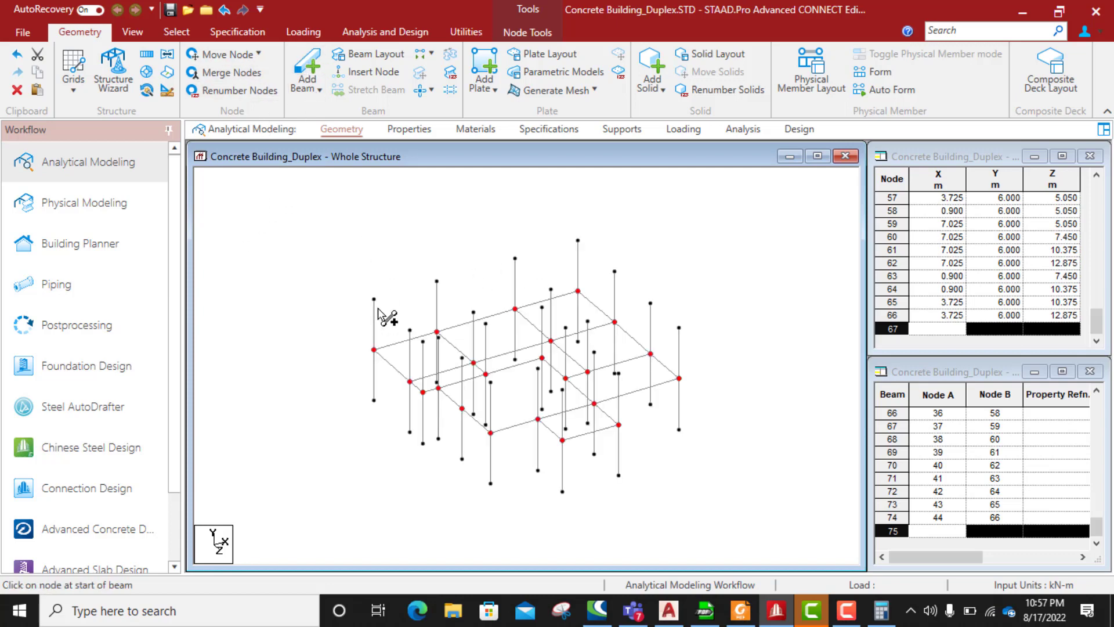
pyautogui.moveTo(374, 299)
pyautogui.mouseDown()
pyautogui.moveTo(577, 241)
pyautogui.moveTo(679, 328)
pyautogui.mouseUp()
pyautogui.scroll(2, 410, 311)
pyautogui.scroll(2, 446, 365)
pyautogui.moveTo(324, 278); pyautogui.dragTo(390, 333)
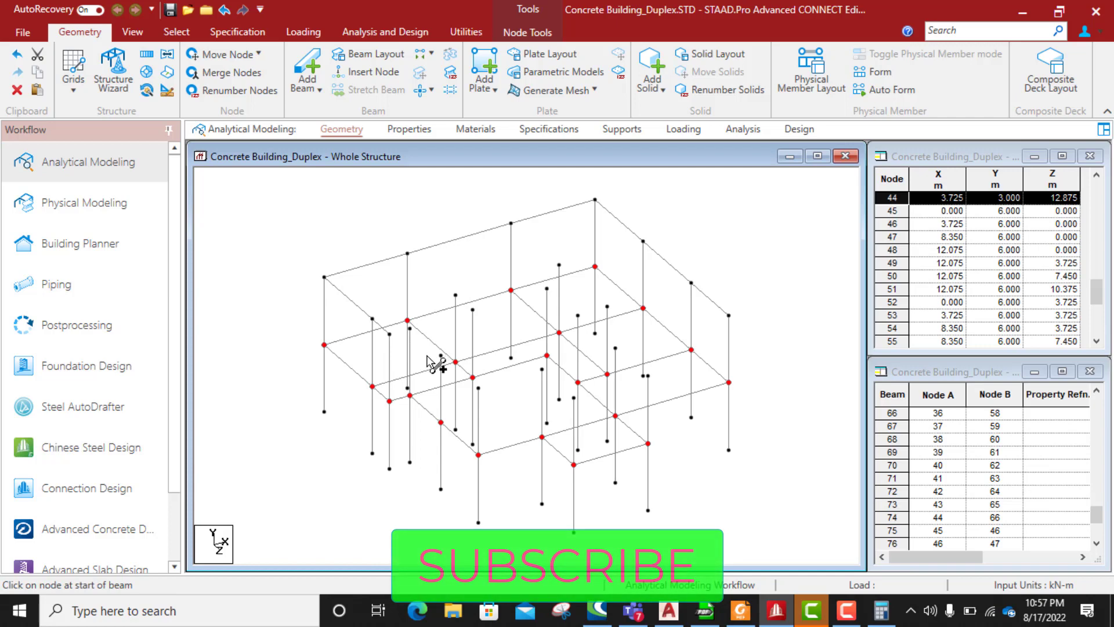
pyautogui.moveTo(390, 333)
pyautogui.mouseDown()
pyautogui.moveTo(408, 324)
pyautogui.moveTo(487, 399)
pyautogui.moveTo(478, 386)
pyautogui.moveTo(648, 376)
pyautogui.mouseUp()
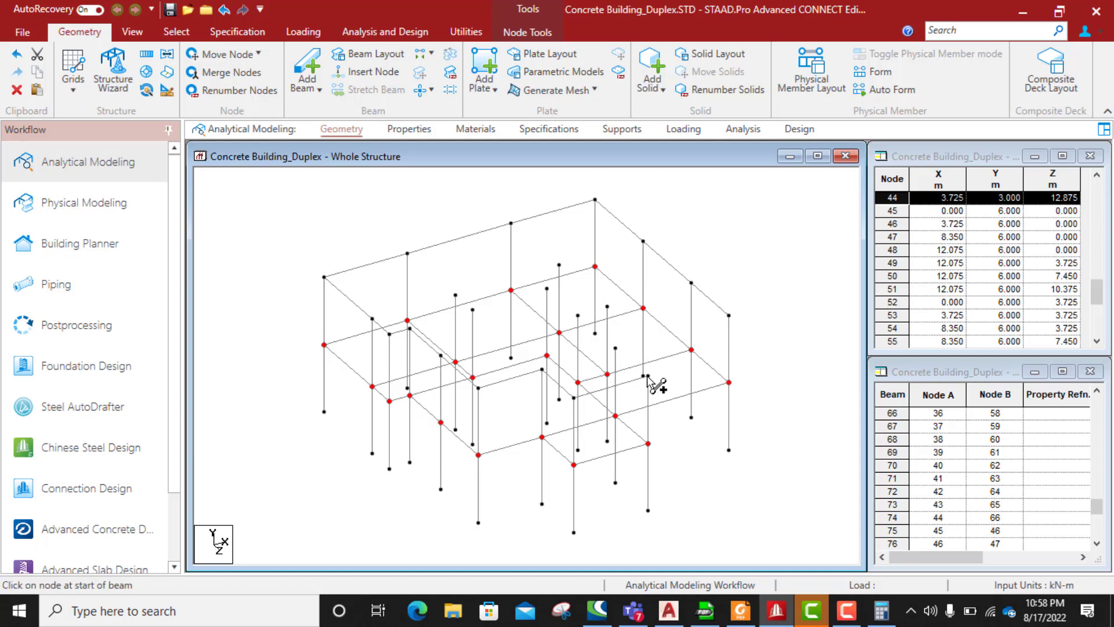
pyautogui.moveTo(648, 376); pyautogui.dragTo(617, 351)
pyautogui.scroll(1, 490, 374)
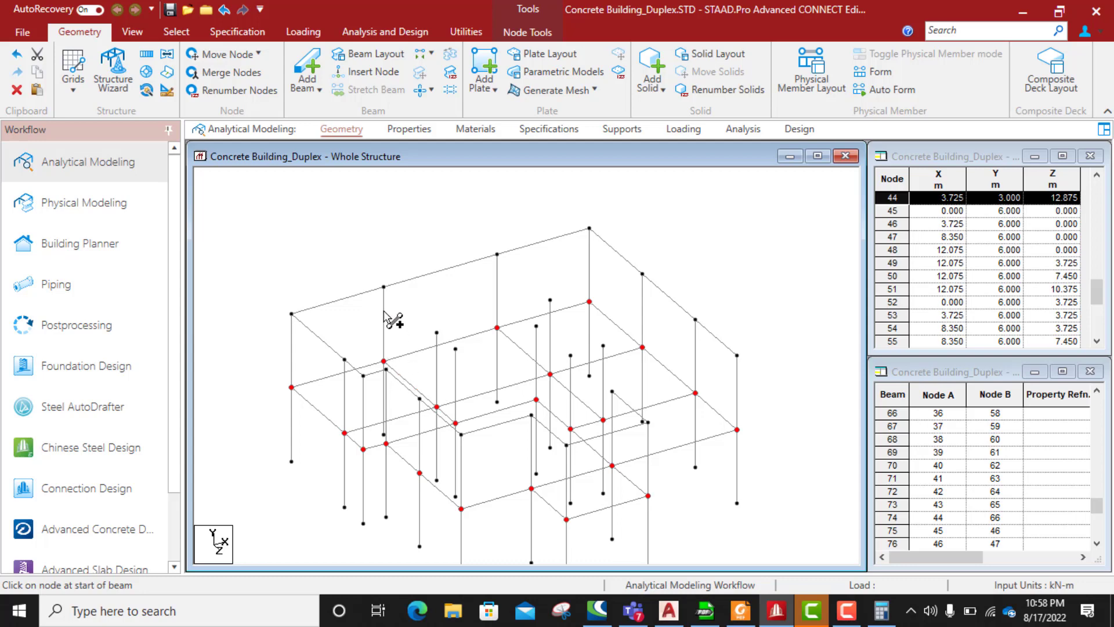
# Draw beams from upper column tops to the interior 6 m nodes.
pyautogui.moveTo(383, 287); pyautogui.dragTo(437, 333)
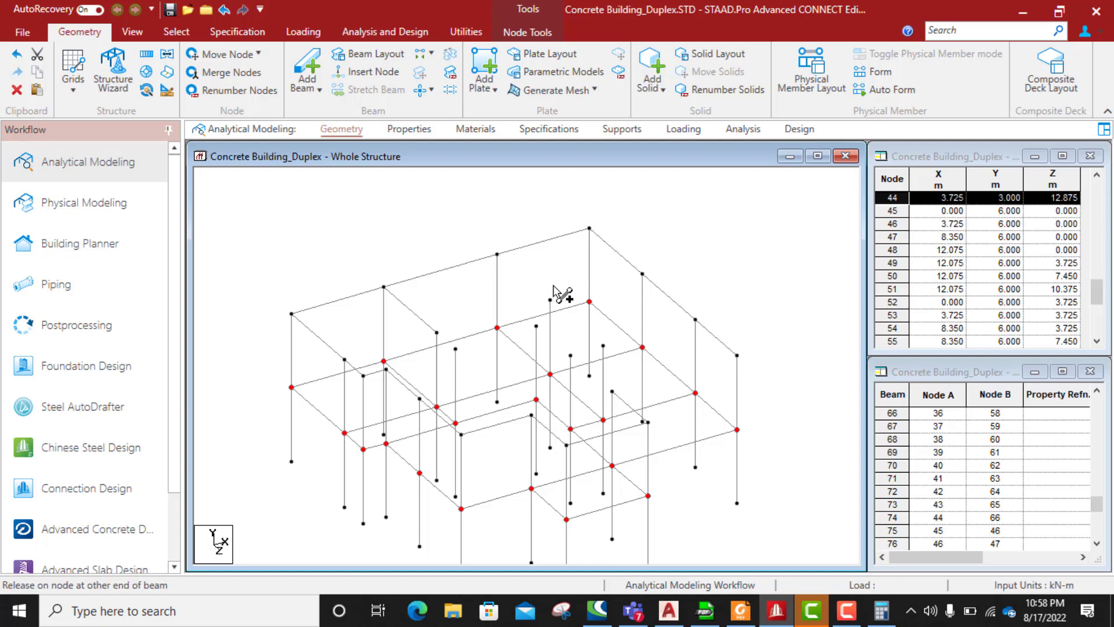
pyautogui.moveTo(555, 287)
pyautogui.mouseDown()
pyautogui.moveTo(551, 301)
pyautogui.moveTo(642, 274)
pyautogui.mouseUp()
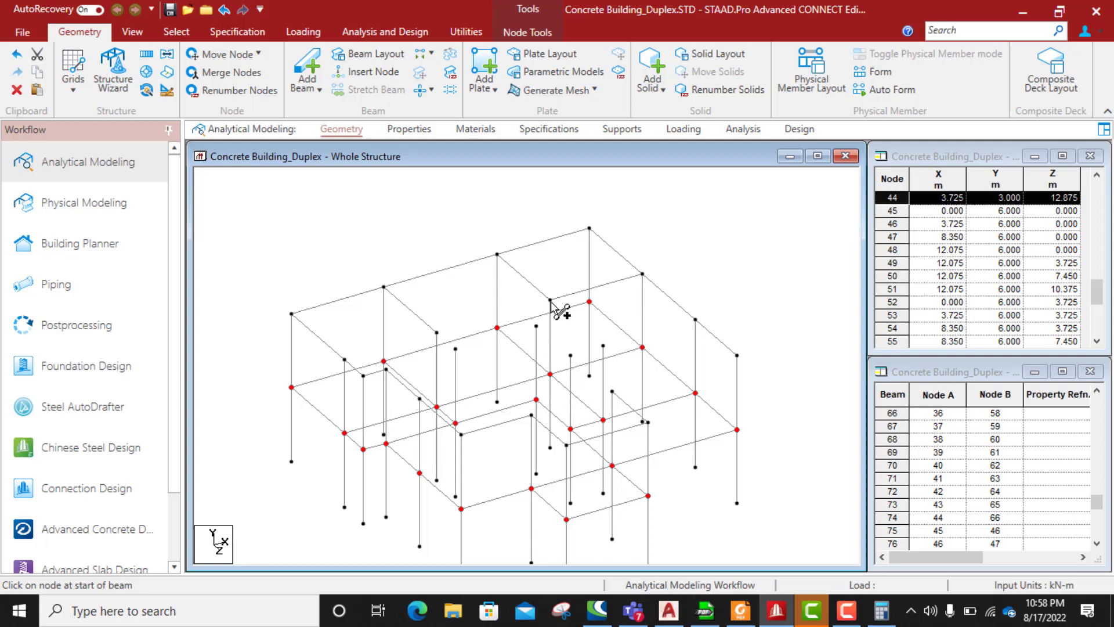
pyautogui.moveTo(551, 300); pyautogui.dragTo(605, 347)
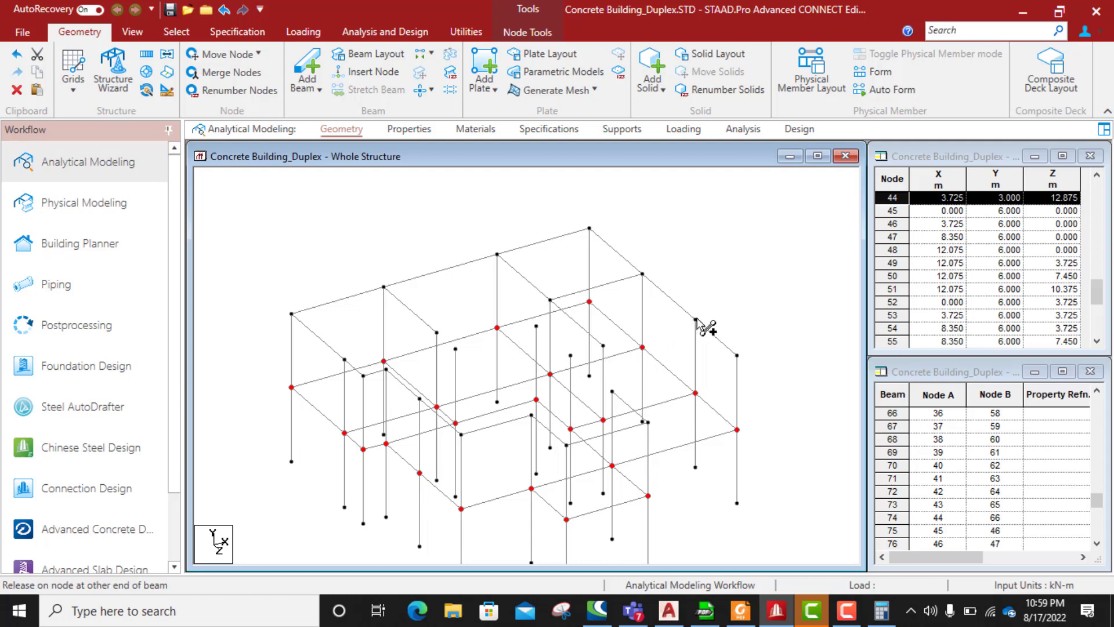
pyautogui.moveTo(604, 348); pyautogui.dragTo(696, 321)
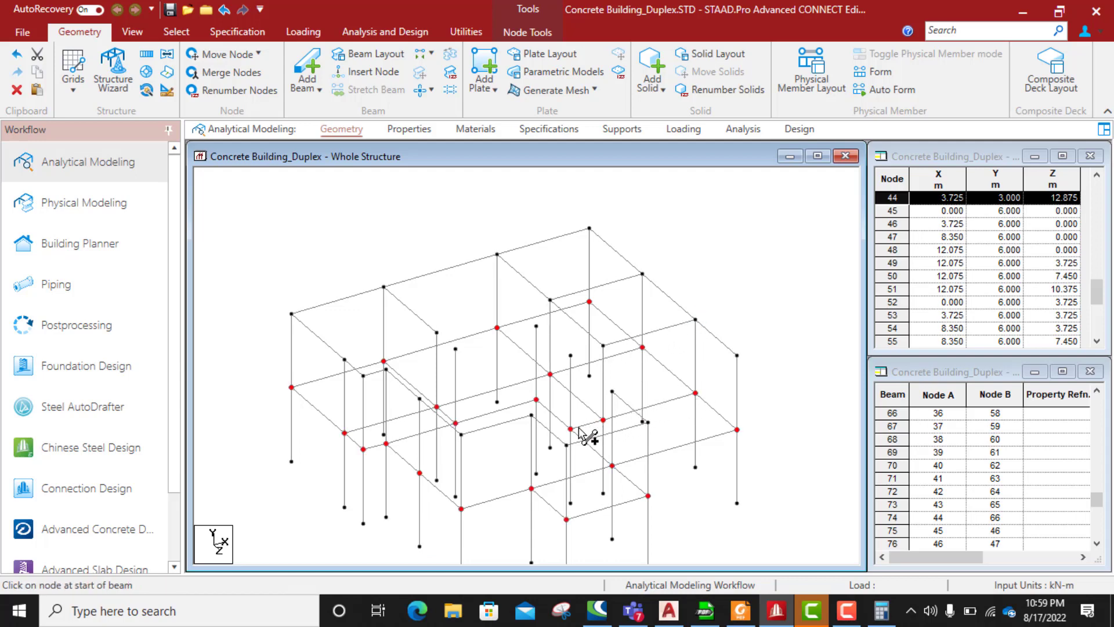
pyautogui.moveTo(603, 347); pyautogui.dragTo(570, 355)
# Join the remaining nearby interior 6 m nodes with more beams.
pyautogui.click(437, 333)
pyautogui.click(550, 300)
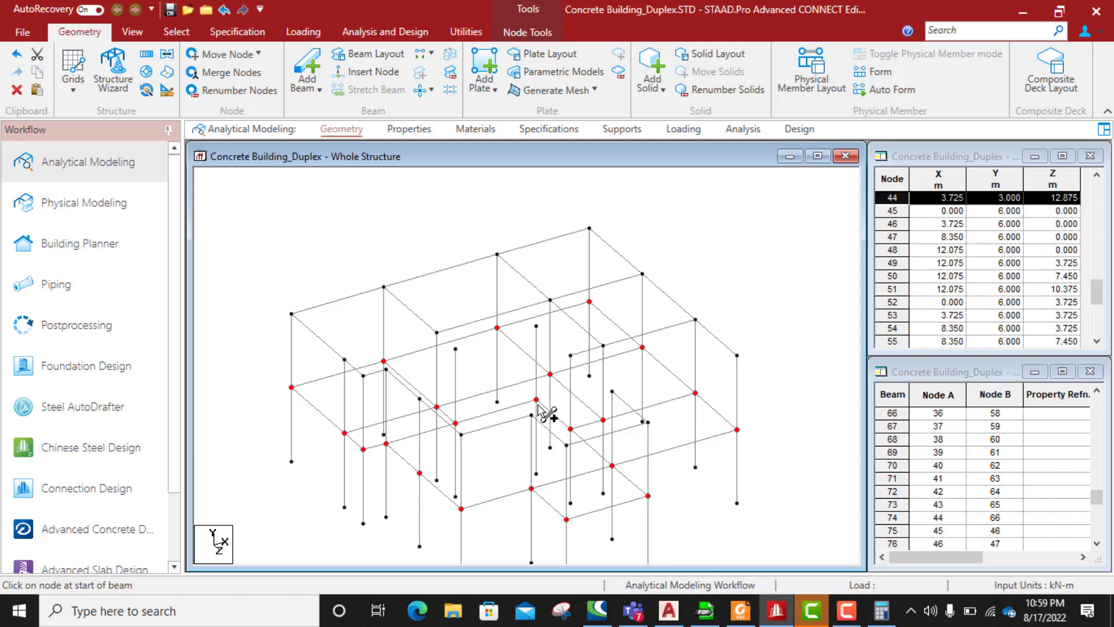
pyautogui.moveTo(457, 349); pyautogui.dragTo(537, 327)
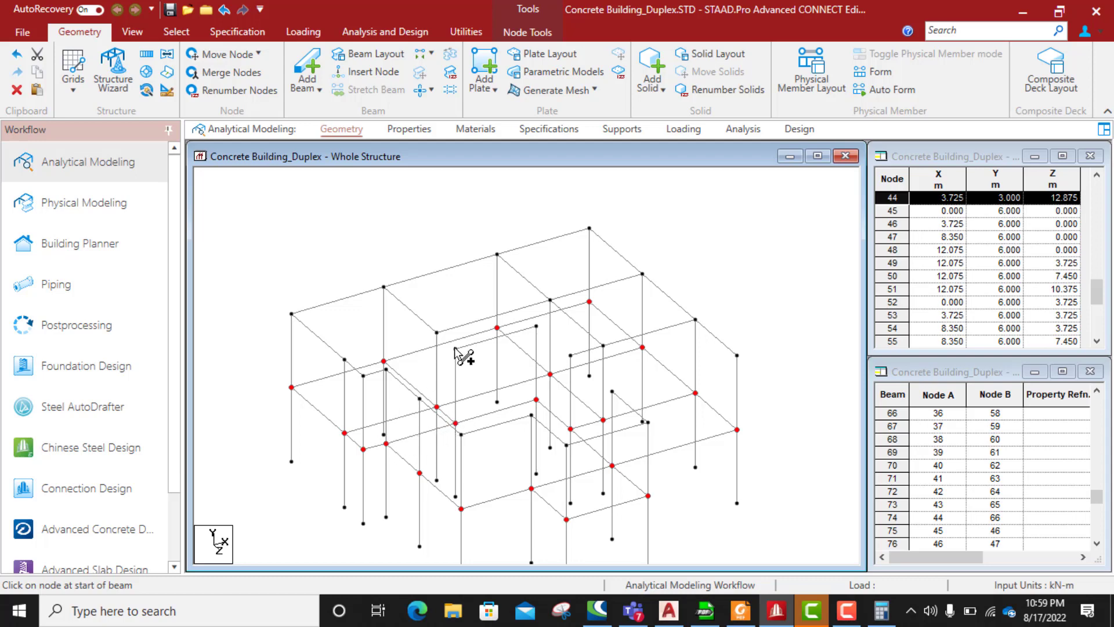
pyautogui.moveTo(455, 348); pyautogui.dragTo(387, 373)
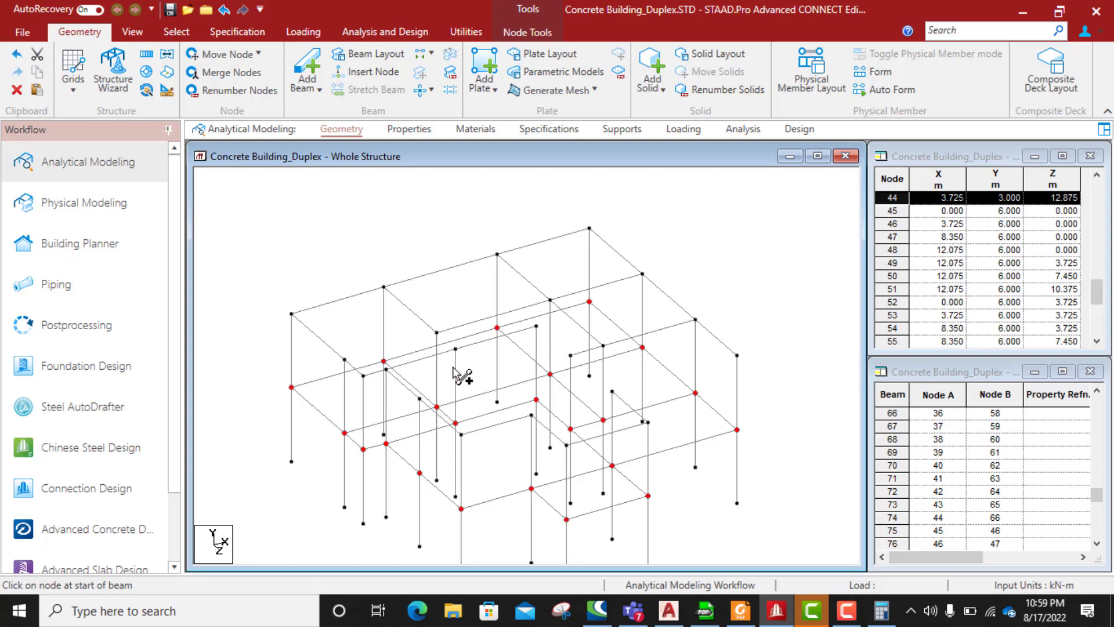
pyautogui.moveTo(438, 333); pyautogui.dragTo(457, 350)
pyautogui.scroll(-2, 520, 381)
pyautogui.scroll(-1, 520, 380)
pyautogui.scroll(-1, 521, 383)
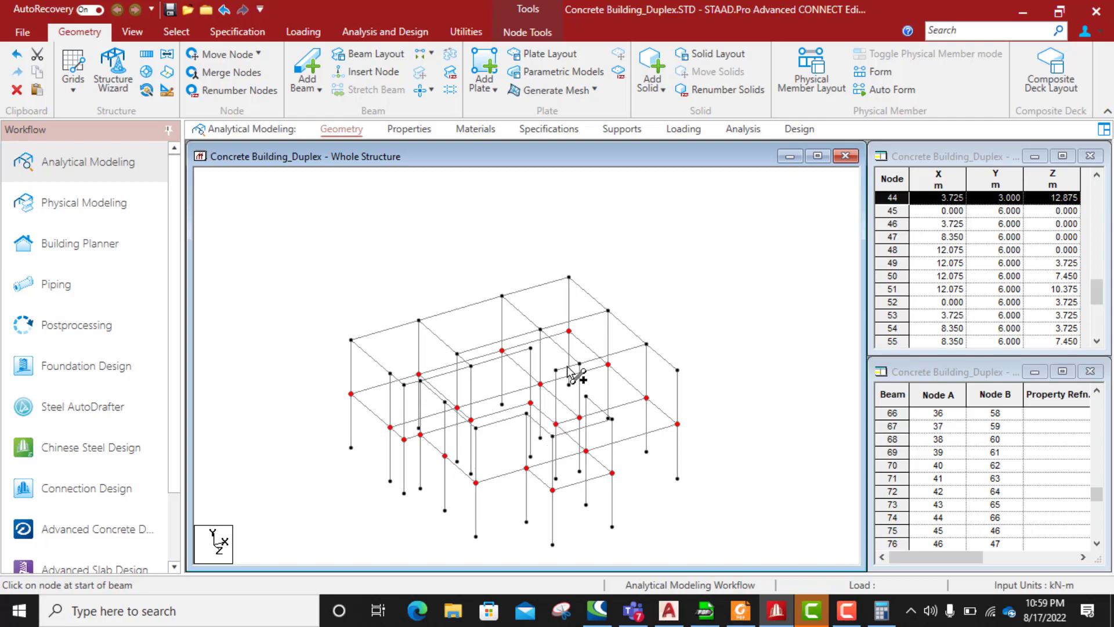